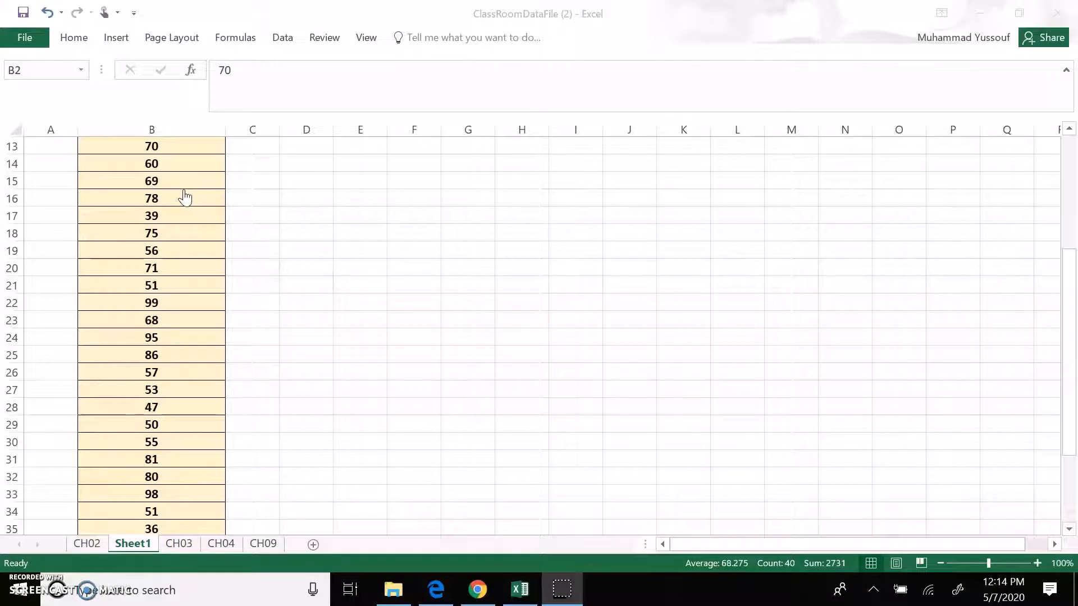
Insert a histogram of the Days to Maturity values in B2:B41 and place it just below the worksheet heading.
{"action": "scroll", "coordinate": [185, 198], "scroll_direction": "up", "scroll_amount": 2}
{"action": "scroll", "coordinate": [186, 197], "scroll_direction": "down", "scroll_amount": 3}
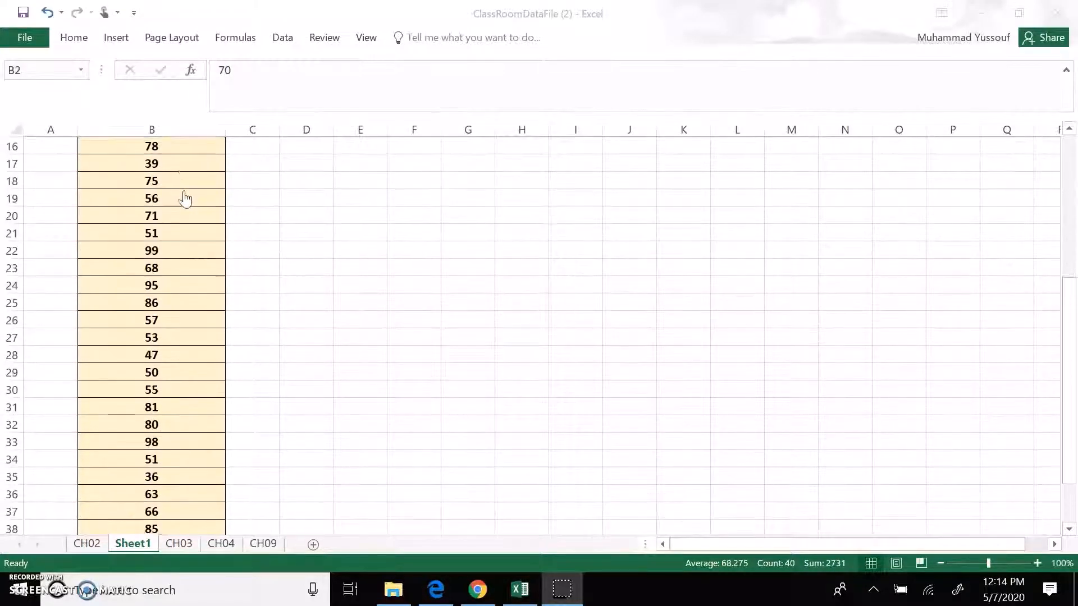
{"action": "scroll", "coordinate": [185, 198], "scroll_direction": "up", "scroll_amount": 5}
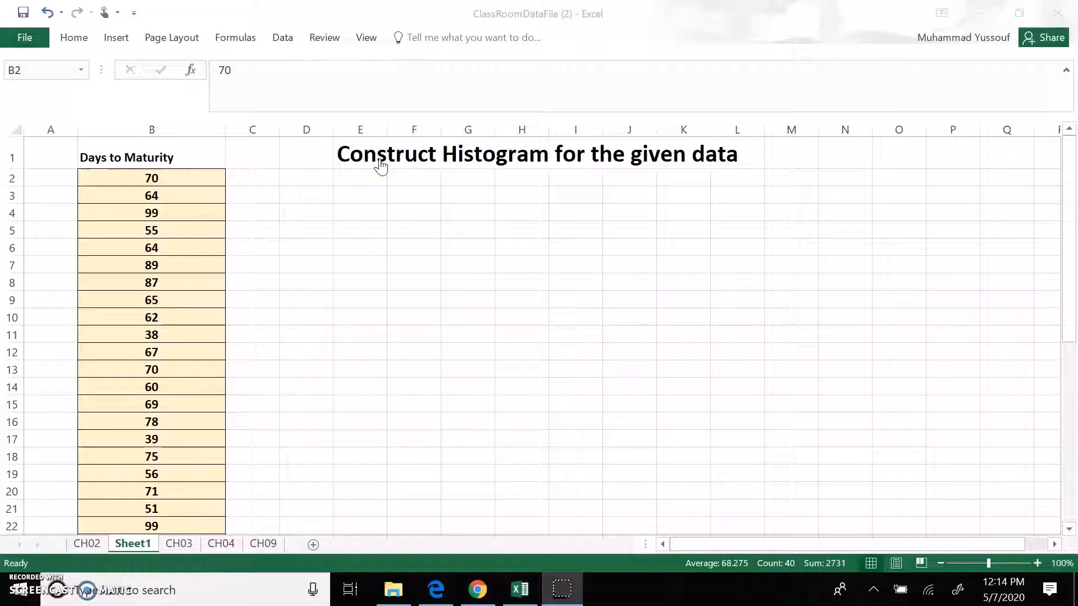
{"action": "left_click", "coordinate": [139, 178]}
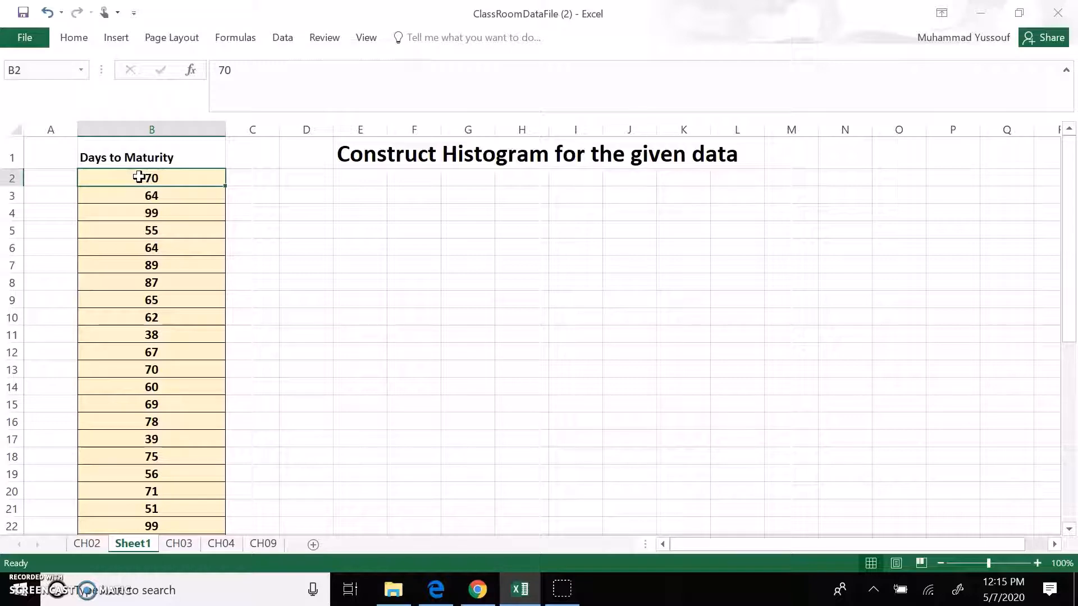
{"action": "key", "text": "ctrl+shift+Down"}
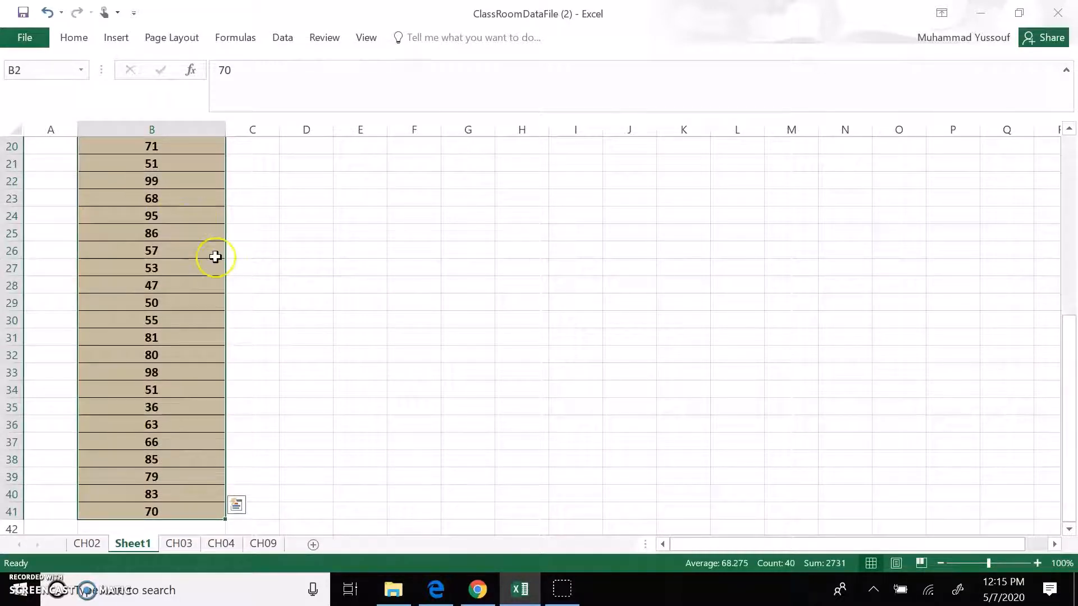
{"action": "scroll", "coordinate": [216, 256], "scroll_direction": "up", "scroll_amount": 2}
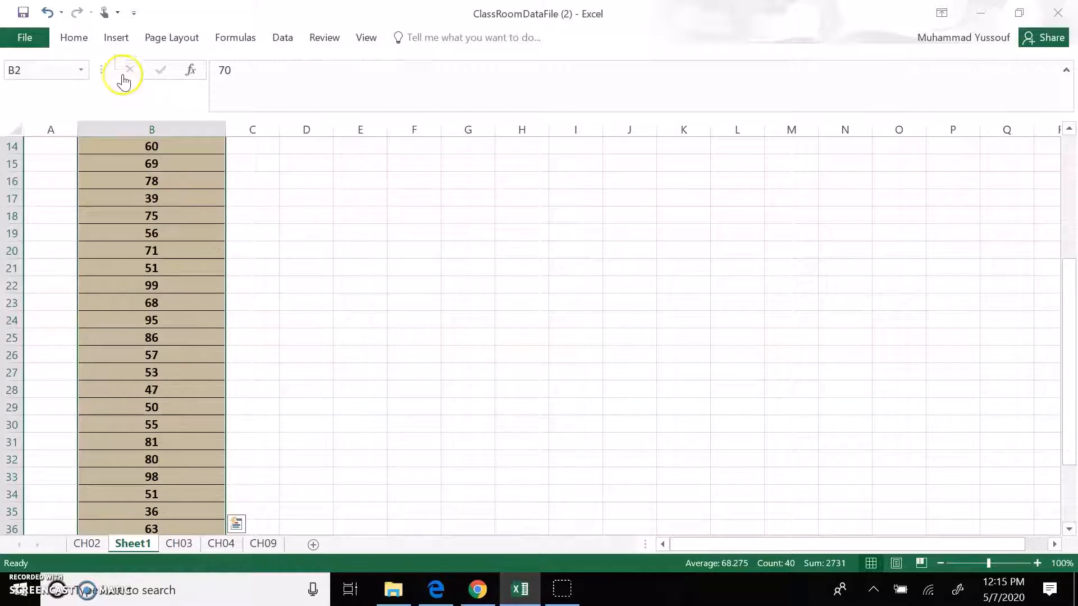
{"action": "scroll", "coordinate": [150, 233], "scroll_direction": "up", "scroll_amount": 4}
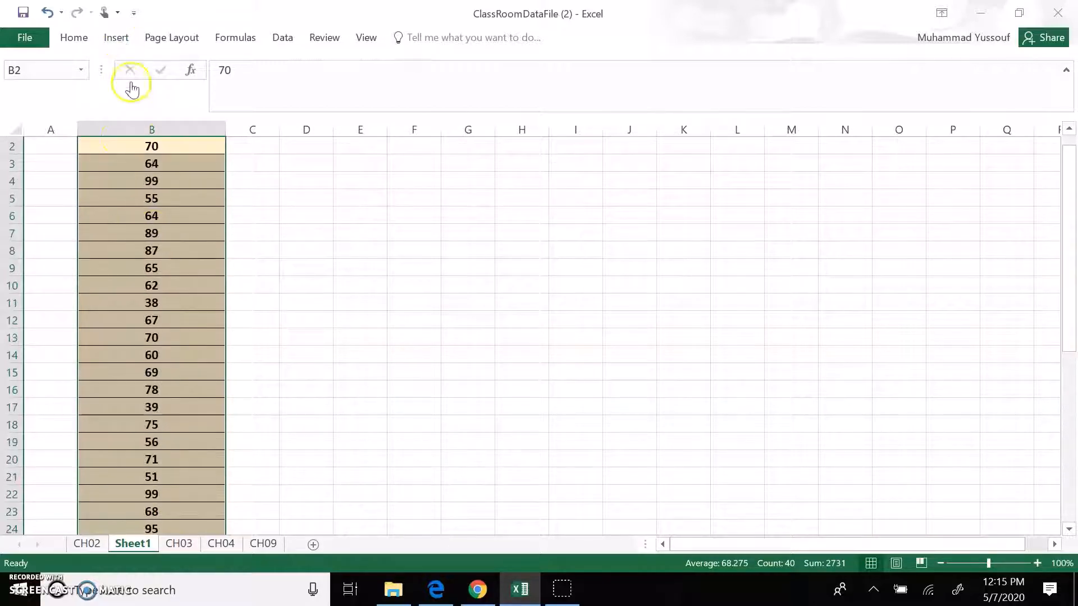
{"action": "left_click", "coordinate": [113, 39]}
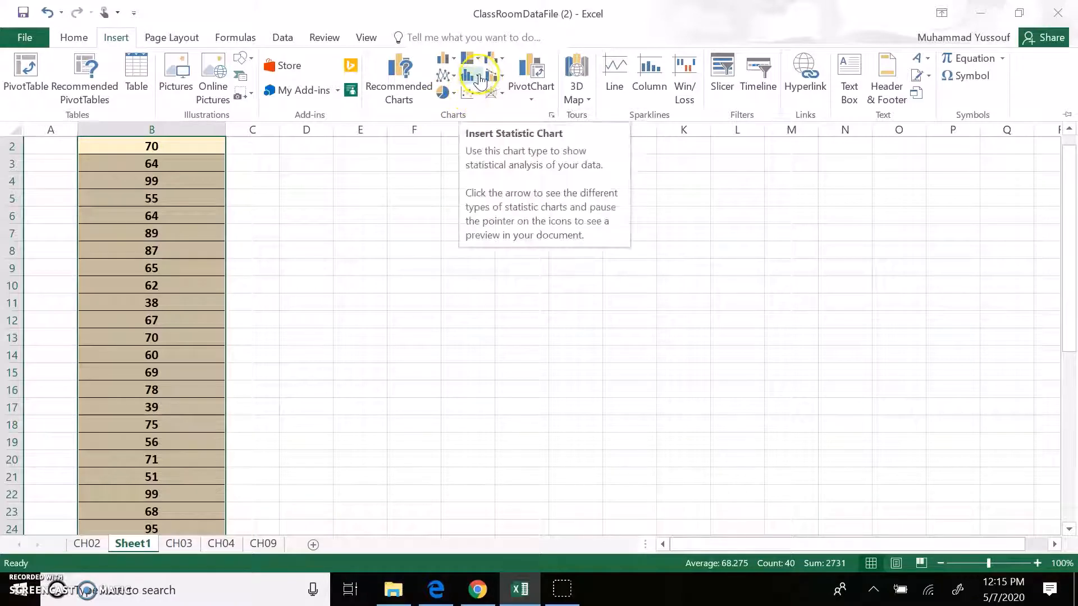
{"action": "left_click", "coordinate": [478, 79]}
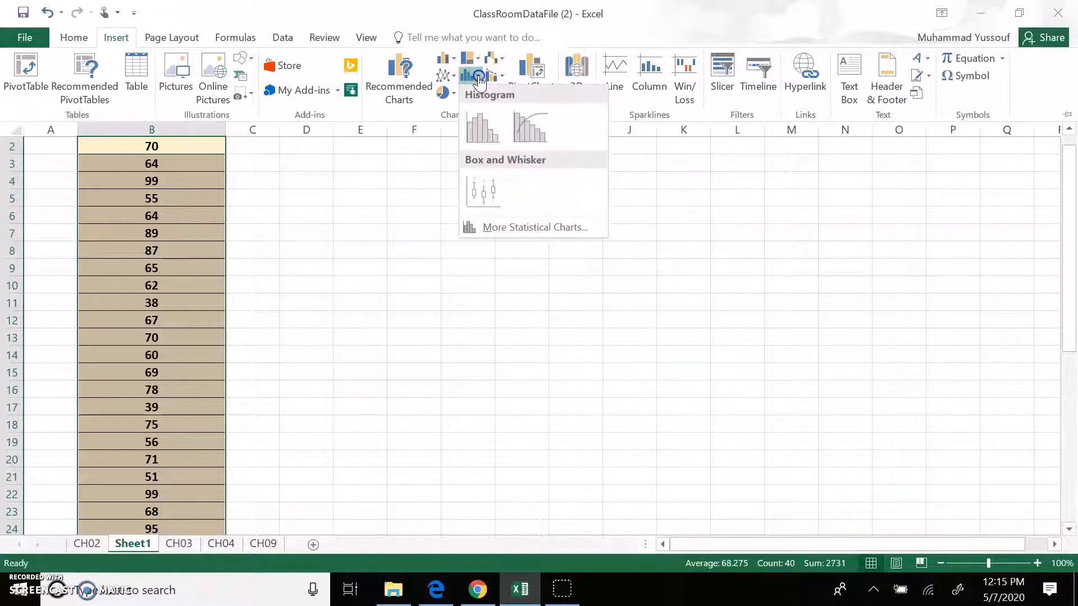
{"action": "left_click", "coordinate": [481, 127]}
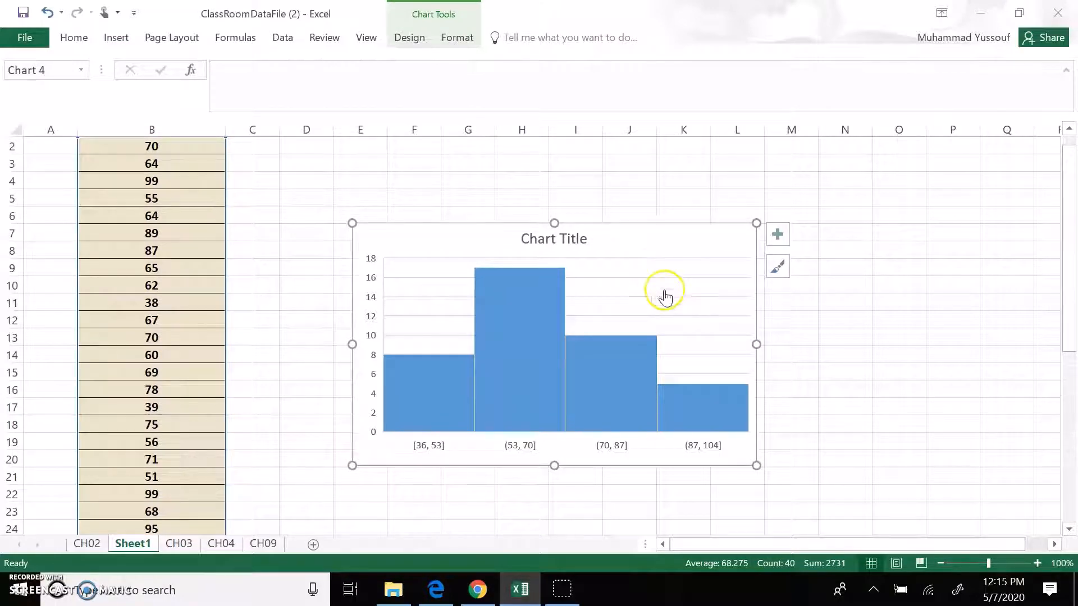
{"action": "scroll", "coordinate": [662, 285], "scroll_direction": "up", "scroll_amount": 1}
{"action": "left_click_drag", "start_coordinate": [650, 284], "coordinate": [624, 231]}
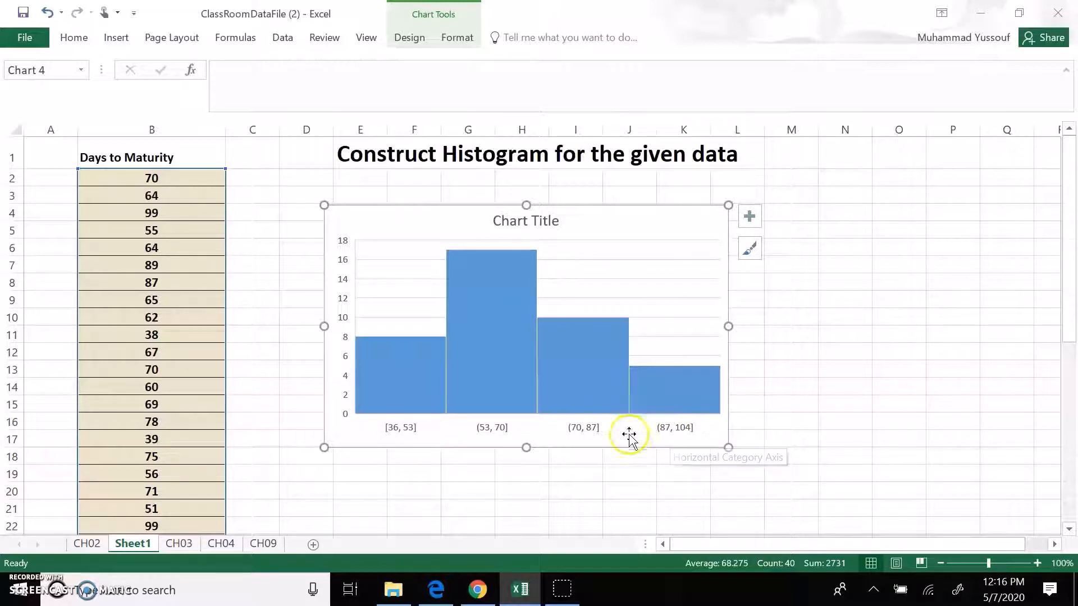
Format the histogram's horizontal axis to use 7 bins and close the formatting options.
{"action": "left_click", "coordinate": [398, 431]}
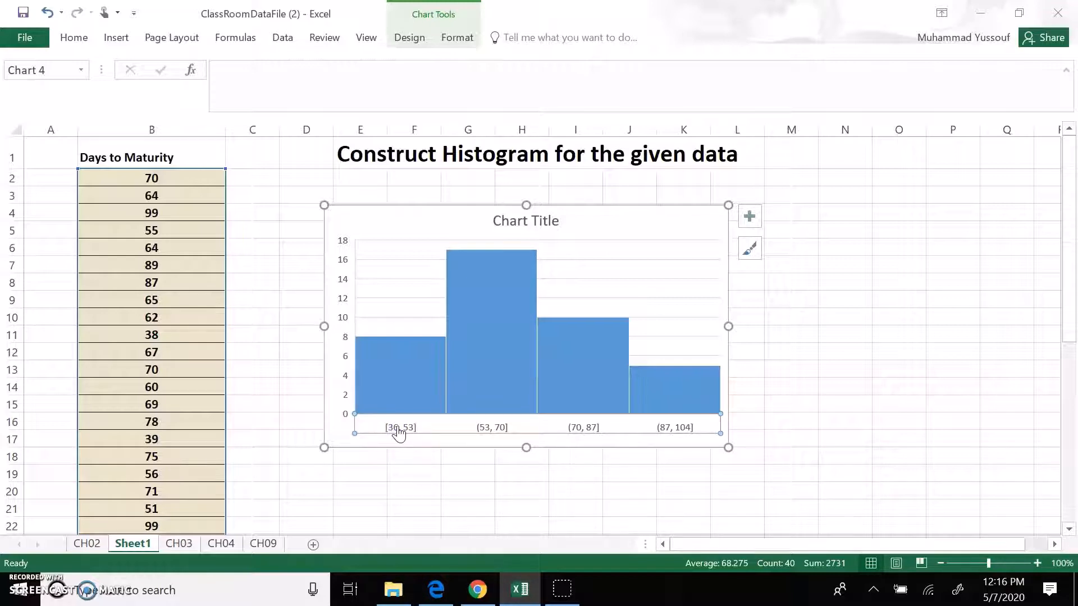
{"action": "right_click", "coordinate": [399, 433]}
{"action": "left_click", "coordinate": [443, 419]}
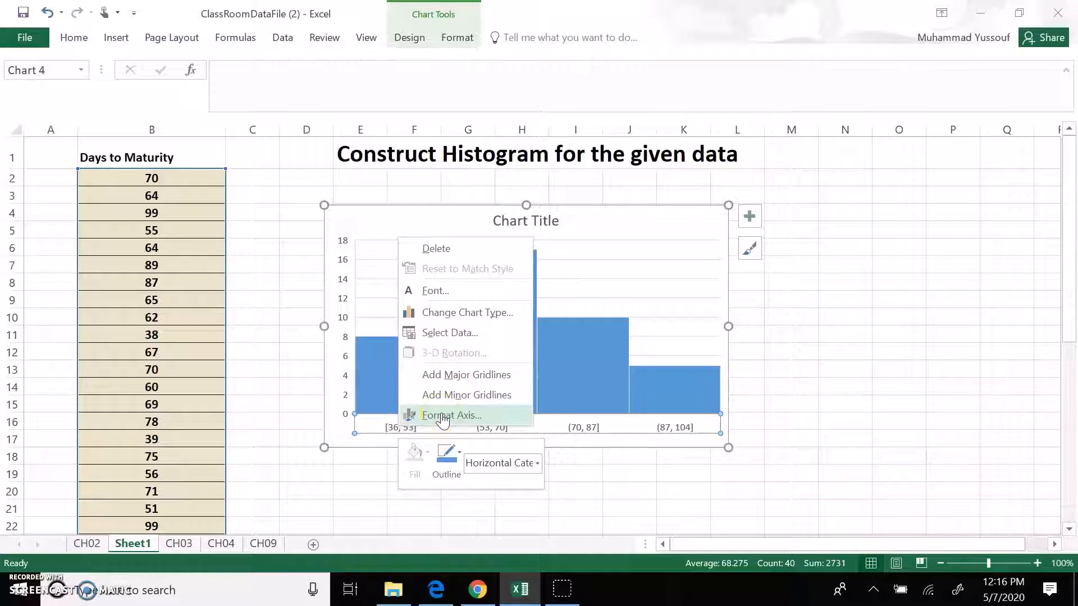
{"action": "left_click", "coordinate": [443, 416]}
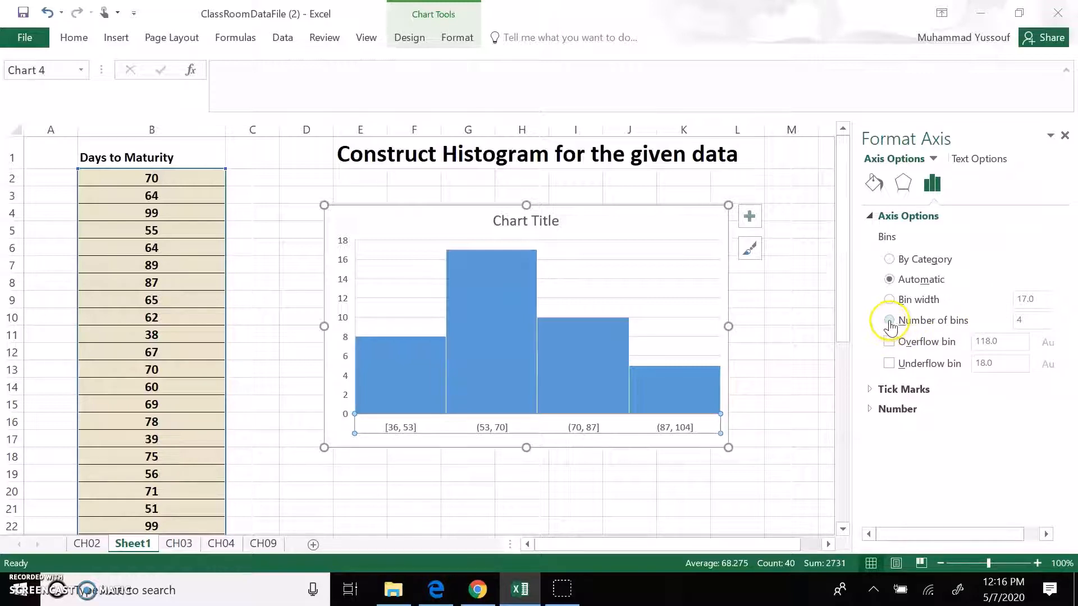
{"action": "left_click", "coordinate": [889, 321]}
{"action": "left_click", "coordinate": [1029, 322]}
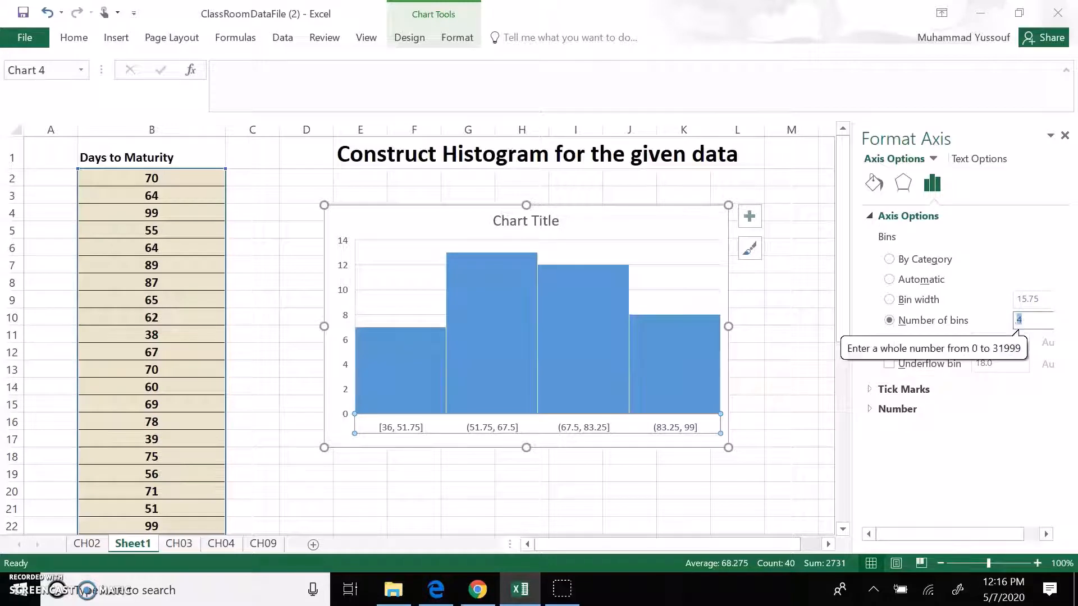
{"action": "type", "text": "7"}
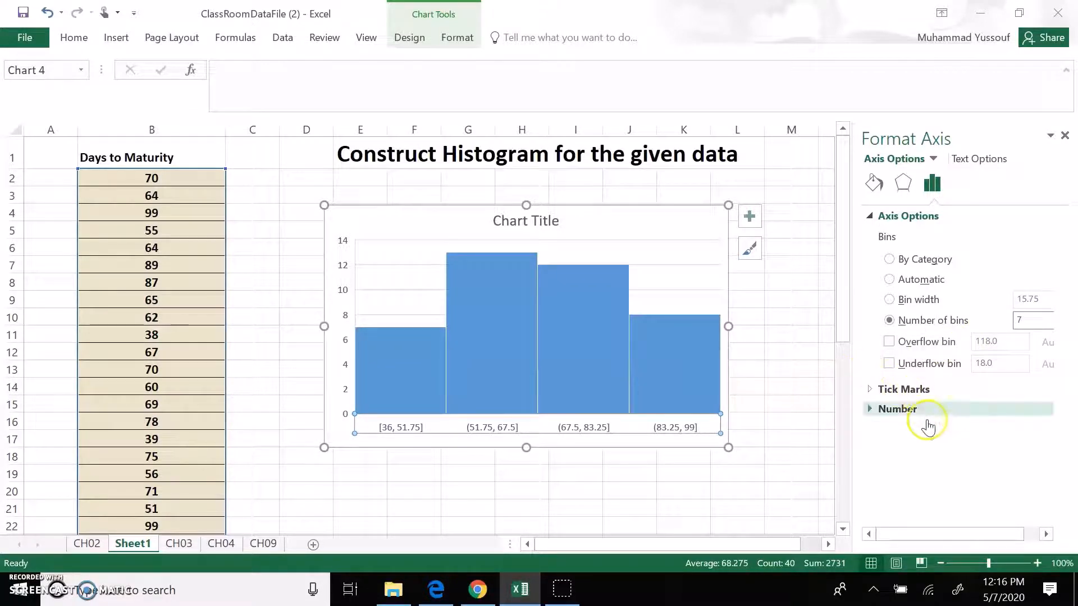
{"action": "left_click", "coordinate": [790, 427]}
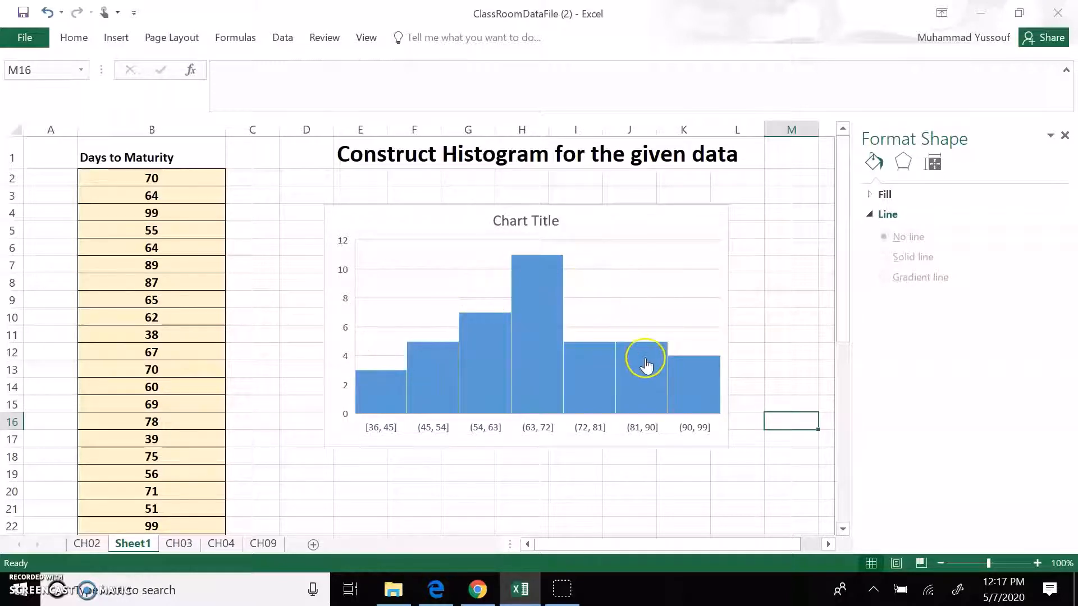
{"action": "mouse_move", "coordinate": [646, 366]}
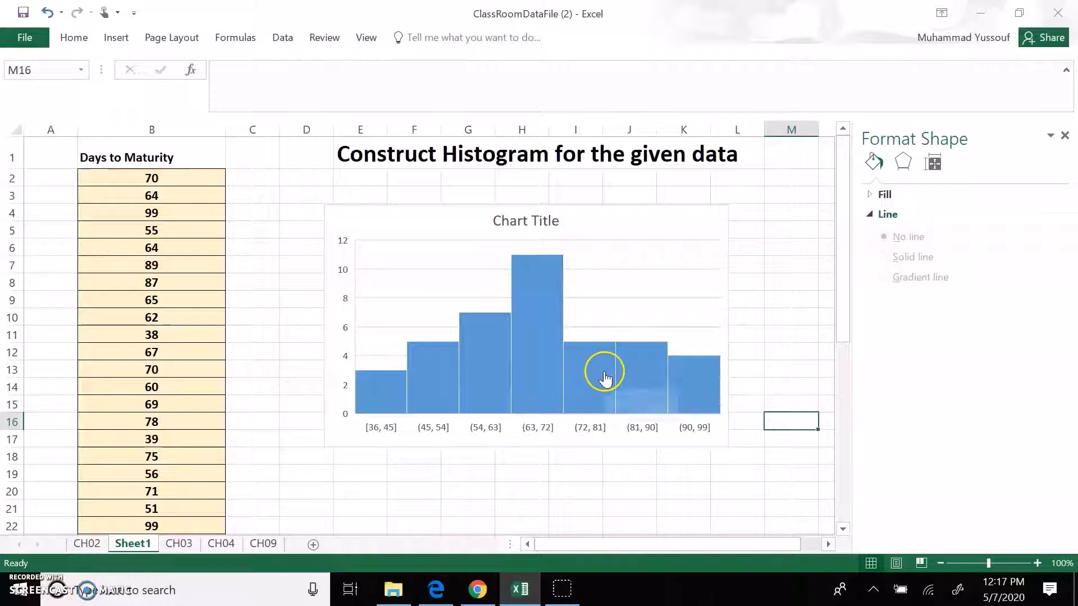
{"action": "mouse_move", "coordinate": [605, 380]}
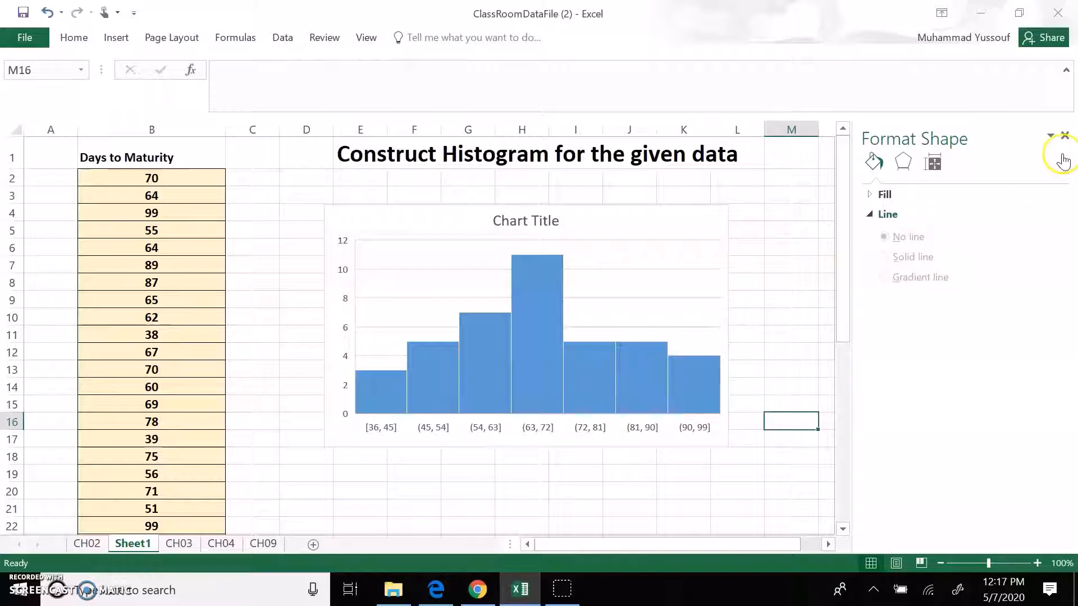
{"action": "left_click", "coordinate": [1065, 136]}
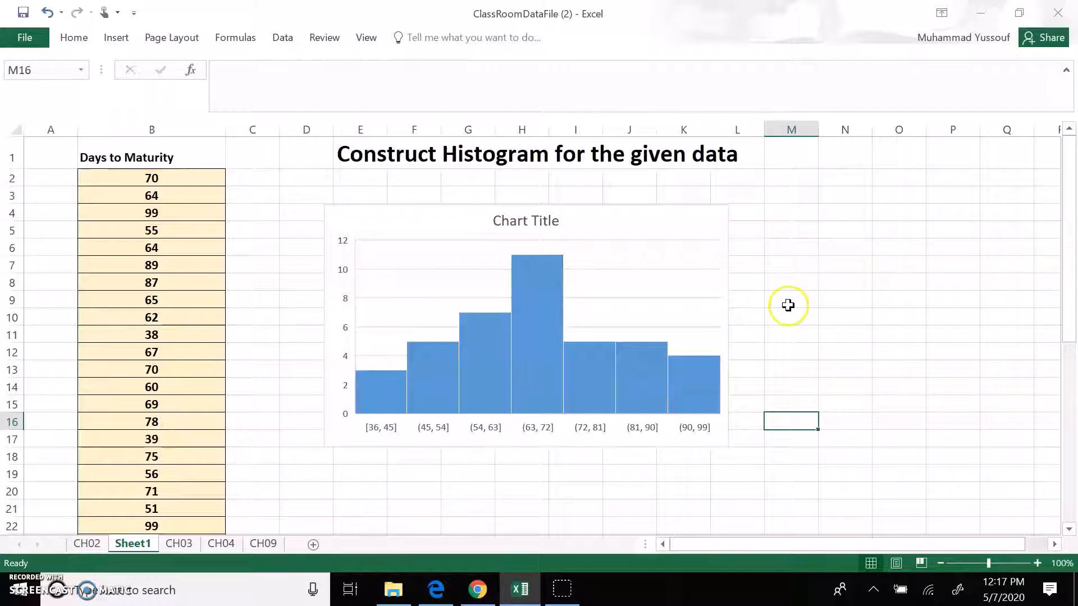
Switch to StatCrunch in Chrome and set up a histogram of the Days to Maturity column with type Frequency.
{"action": "left_click", "coordinate": [478, 595]}
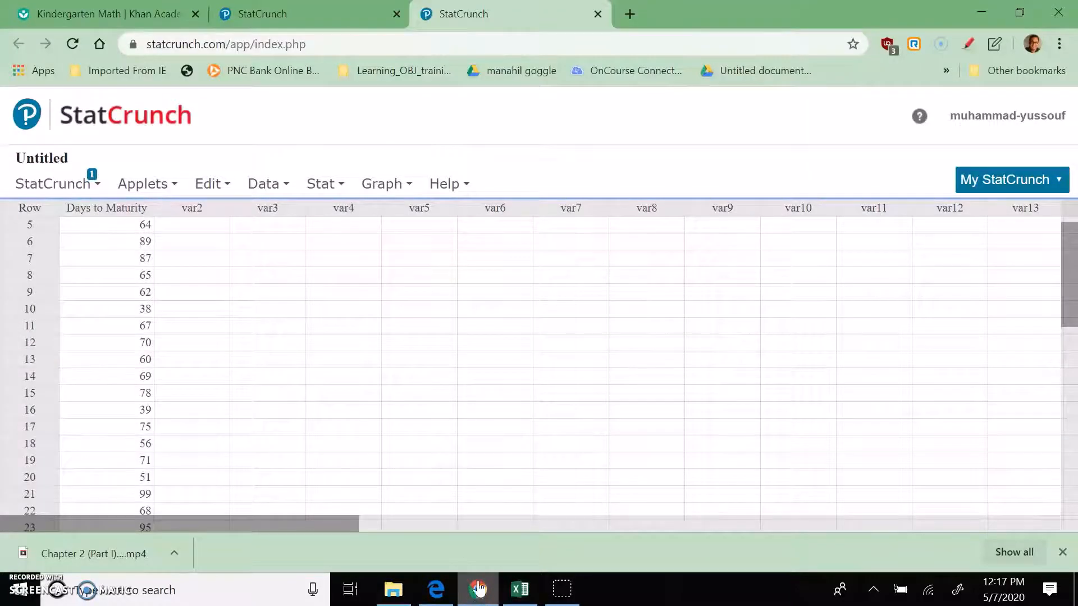
{"action": "scroll", "coordinate": [293, 351], "scroll_direction": "up", "scroll_amount": 1}
{"action": "scroll", "coordinate": [292, 351], "scroll_direction": "up", "scroll_amount": 1}
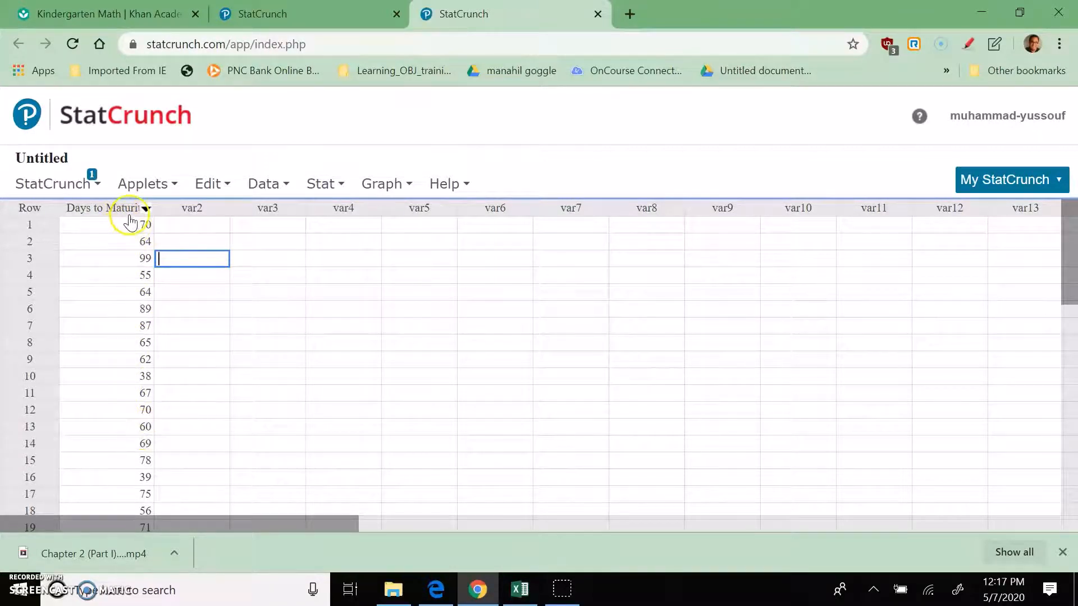
{"action": "left_click", "coordinate": [390, 189]}
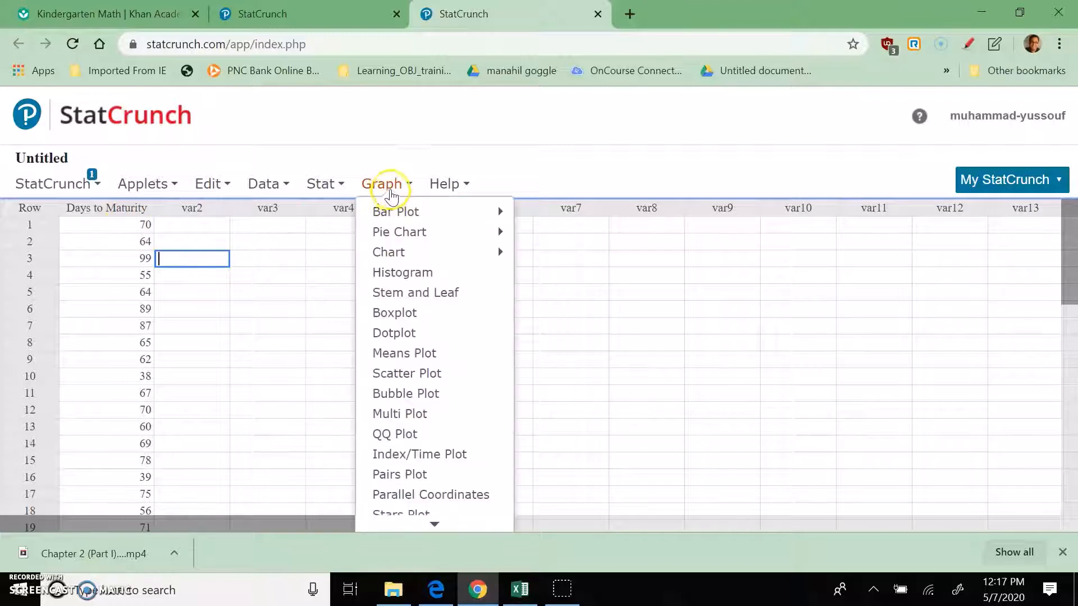
{"action": "left_click", "coordinate": [408, 275]}
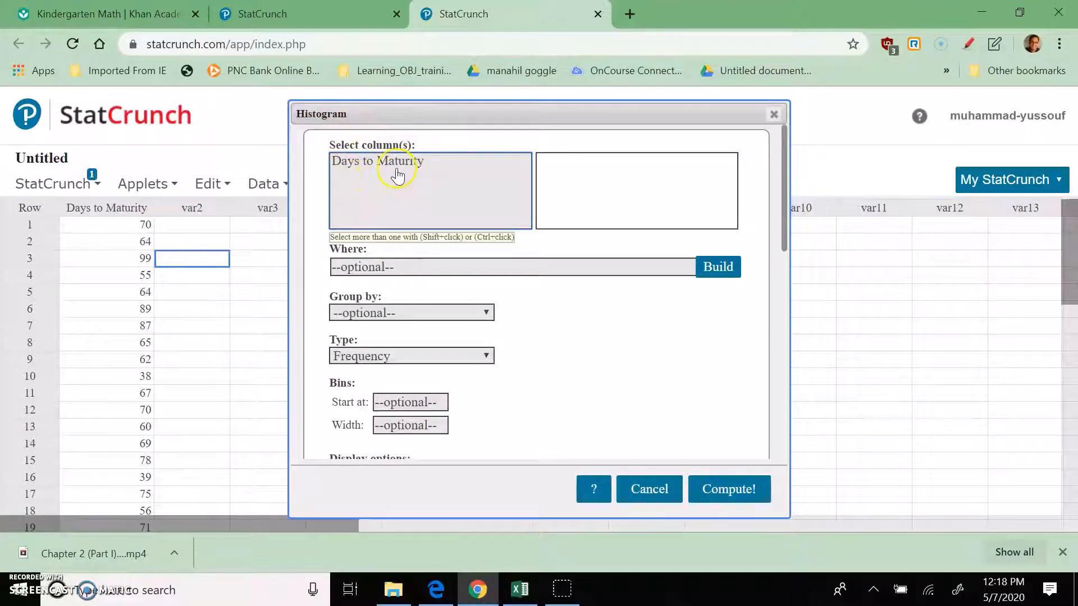
{"action": "left_click", "coordinate": [367, 167]}
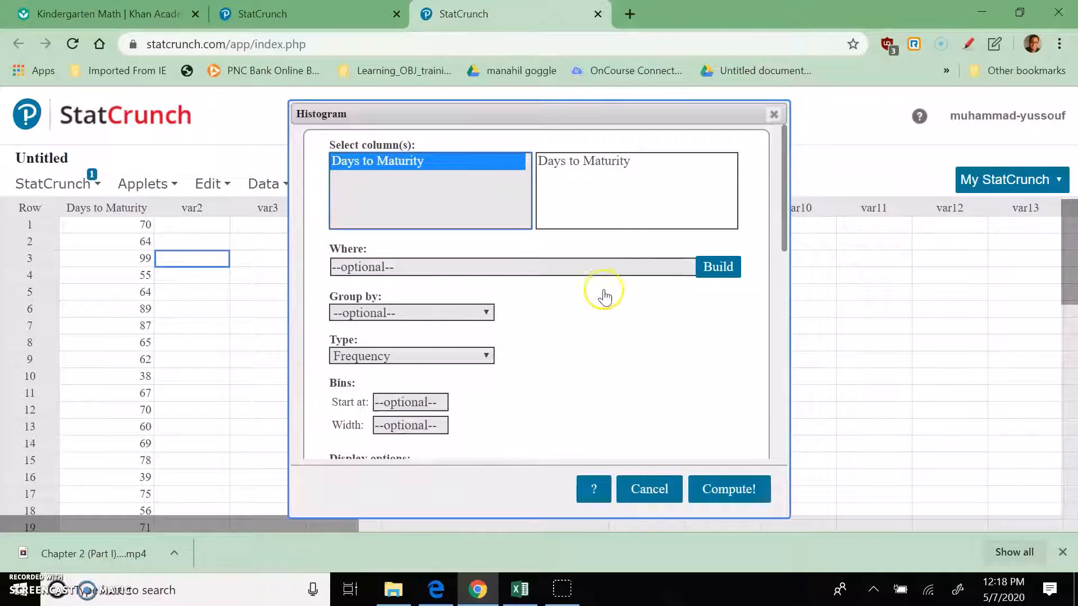
{"action": "scroll", "coordinate": [598, 296], "scroll_direction": "down", "scroll_amount": 1}
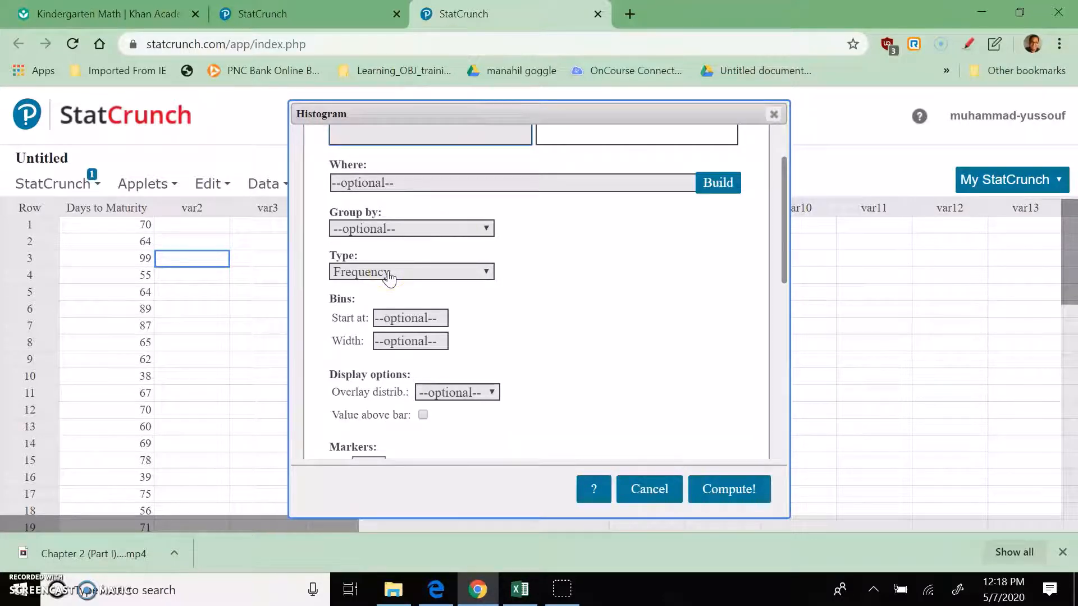
{"action": "left_click", "coordinate": [462, 275]}
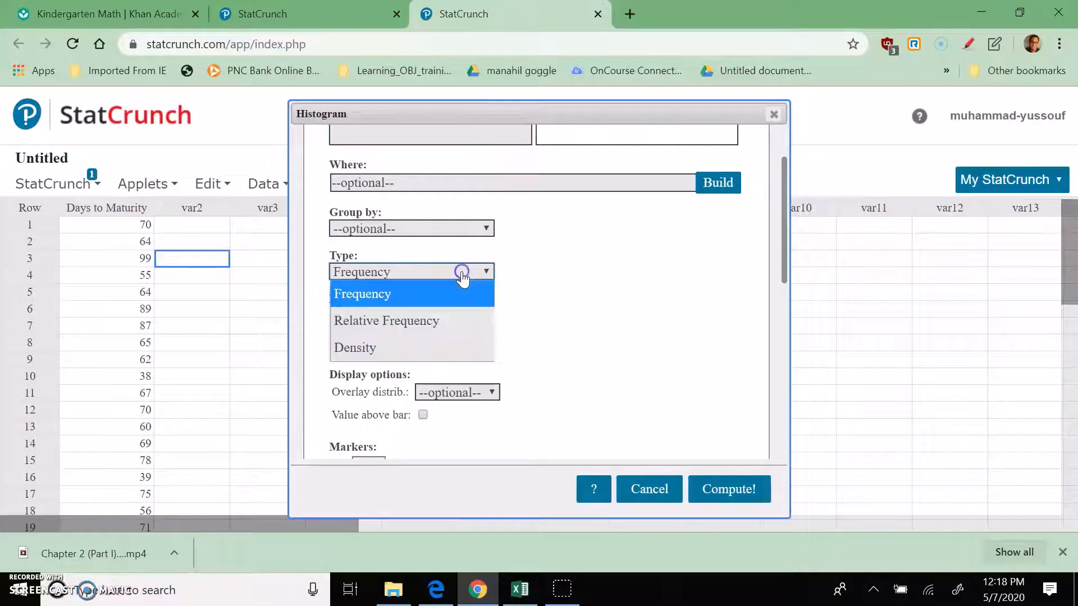
{"action": "left_click", "coordinate": [449, 306]}
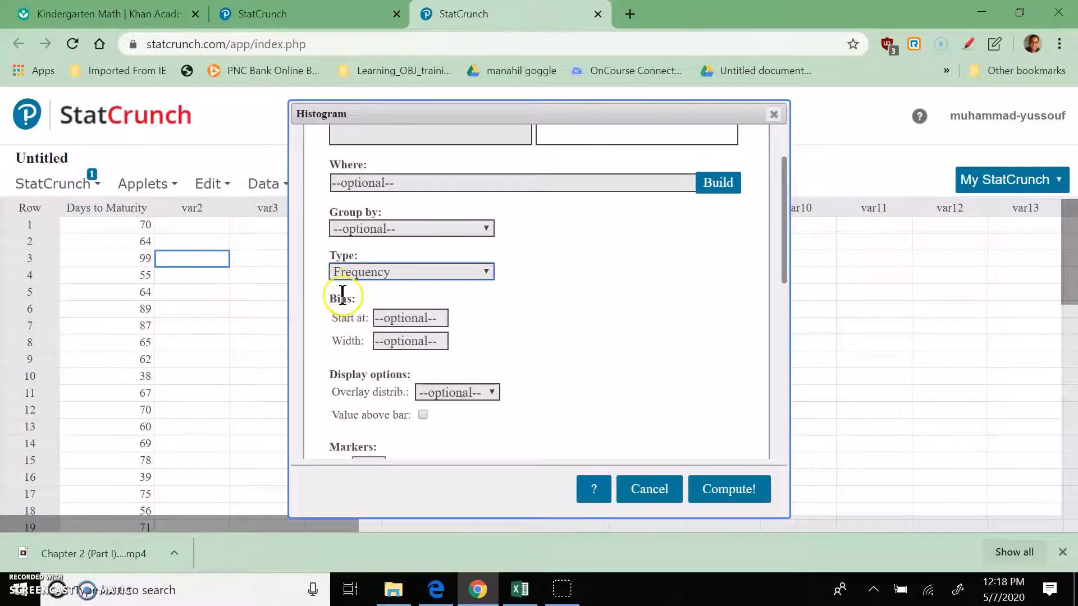
Start the bins at 30 with a width of 10, compute the histogram and move its window to the middle of the data table.
{"action": "left_click", "coordinate": [386, 317]}
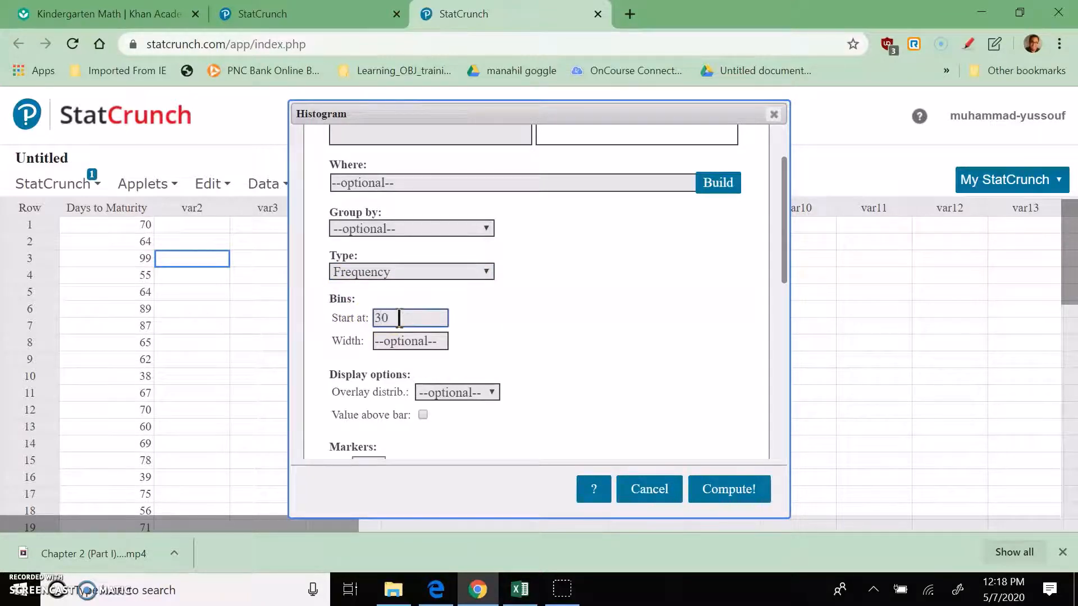
{"action": "left_click", "coordinate": [407, 338]}
{"action": "left_click", "coordinate": [410, 341]}
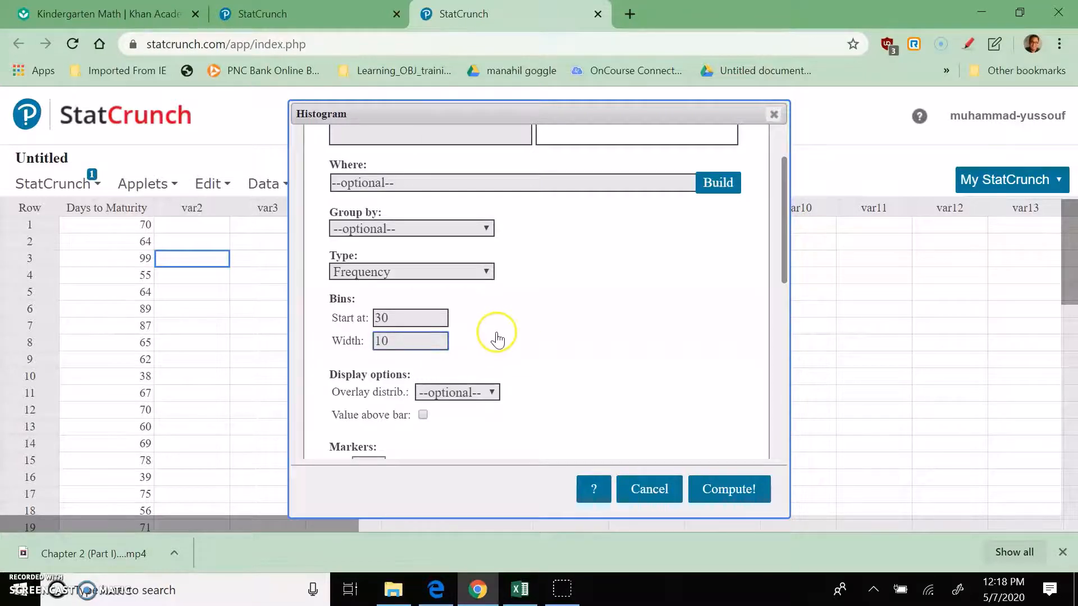
{"action": "scroll", "coordinate": [494, 334], "scroll_direction": "down", "scroll_amount": 3}
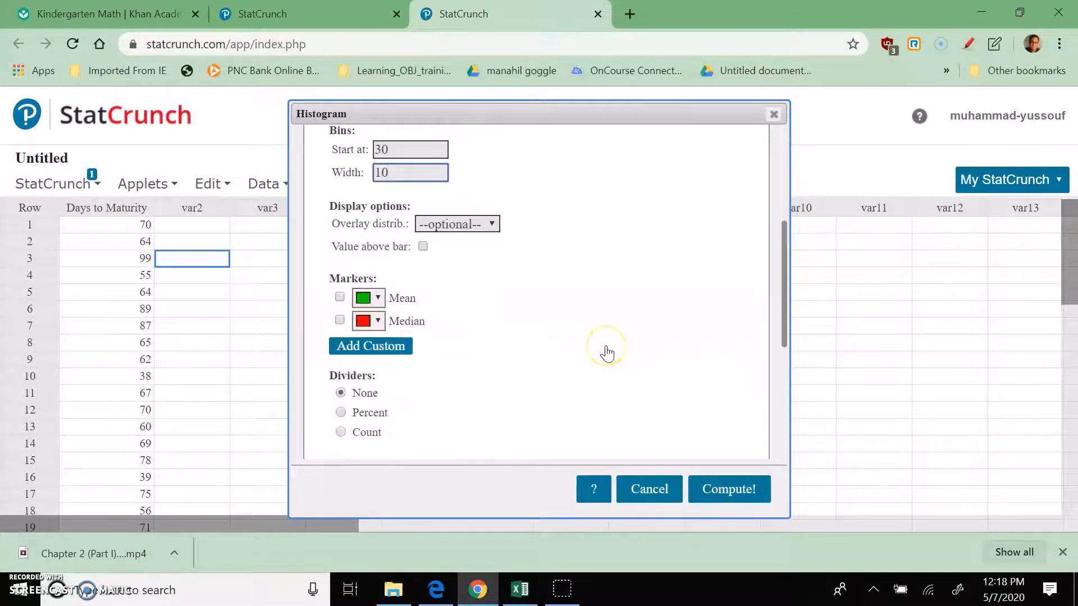
{"action": "left_click", "coordinate": [729, 494]}
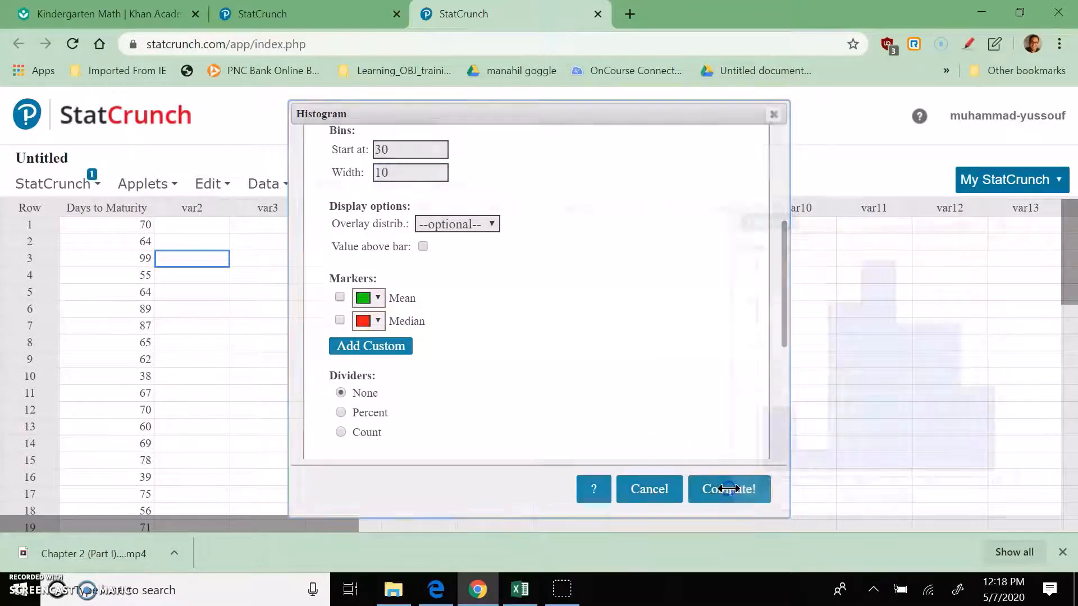
{"action": "left_click_drag", "start_coordinate": [840, 229], "coordinate": [517, 213]}
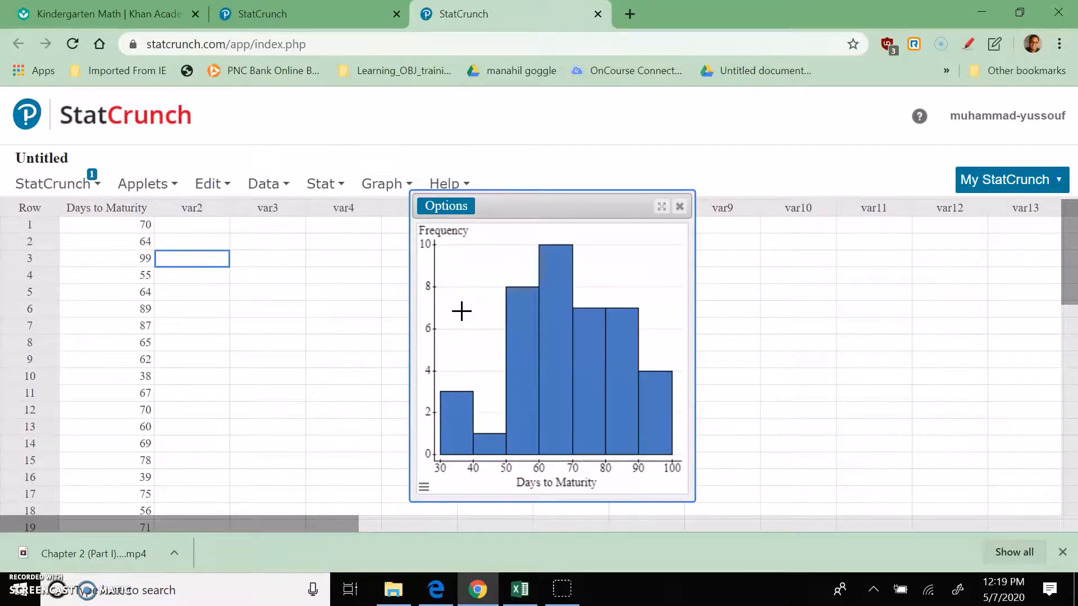
Edit the histogram to type Relative Frequency, recompute it and move its window back to the middle of the data table.
{"action": "left_click", "coordinate": [441, 212]}
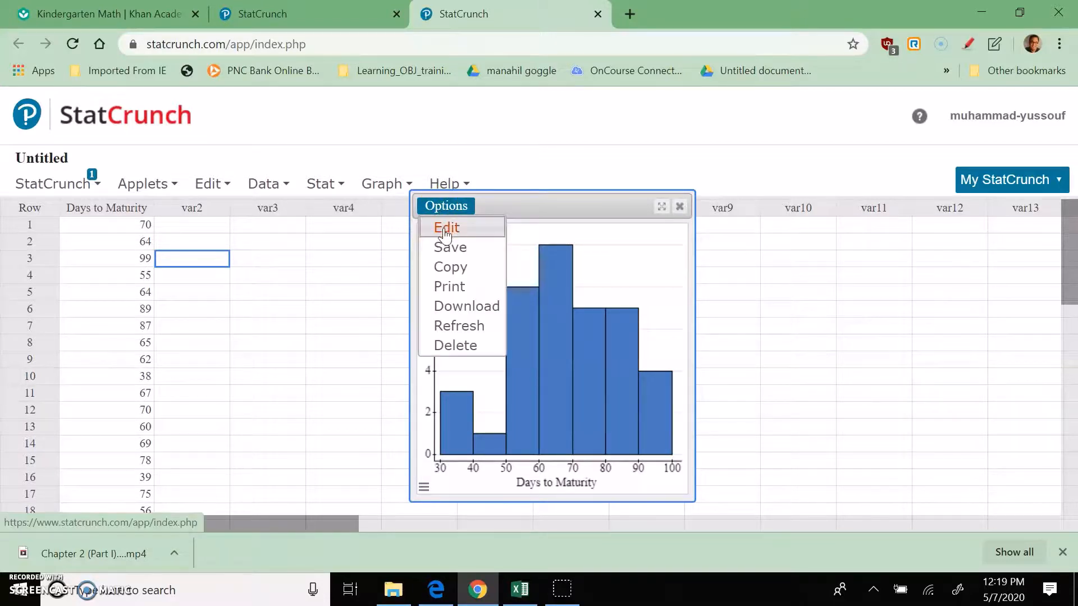
{"action": "left_click", "coordinate": [444, 230]}
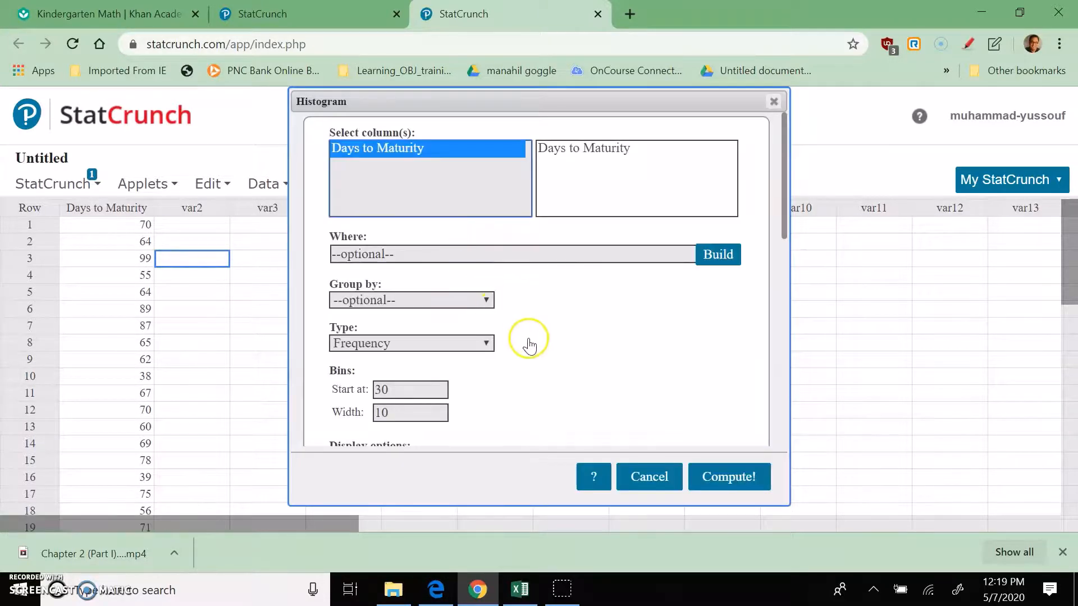
{"action": "left_click", "coordinate": [443, 348]}
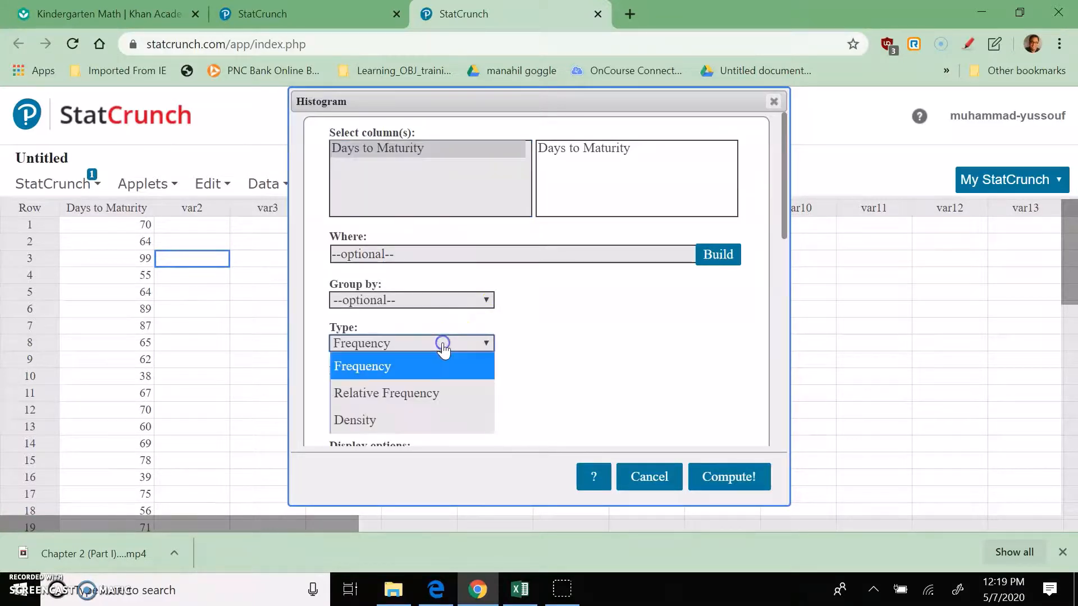
{"action": "left_click", "coordinate": [437, 396]}
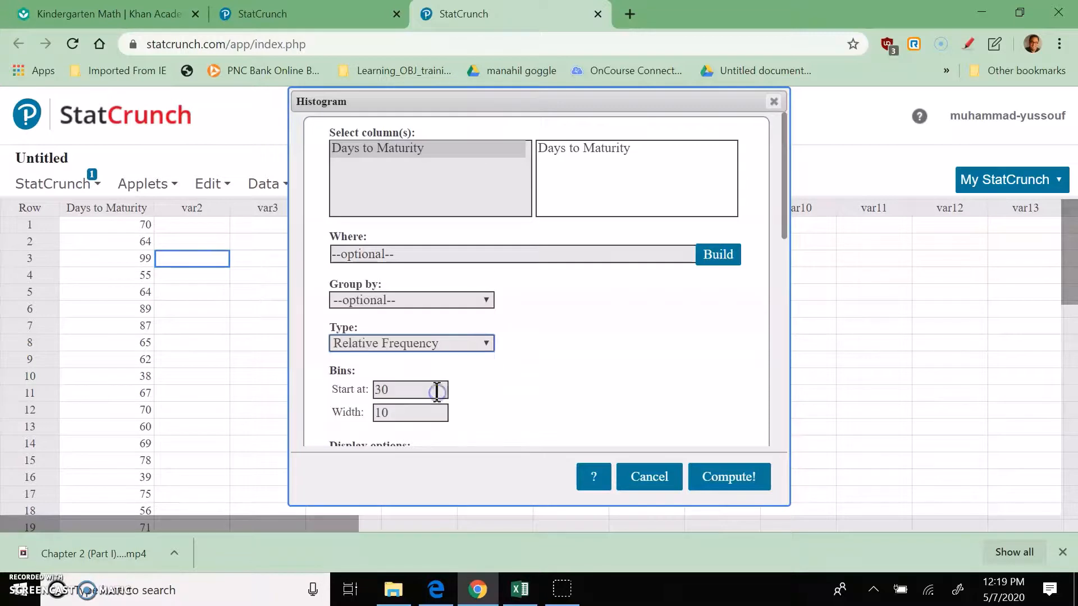
{"action": "left_click", "coordinate": [737, 493]}
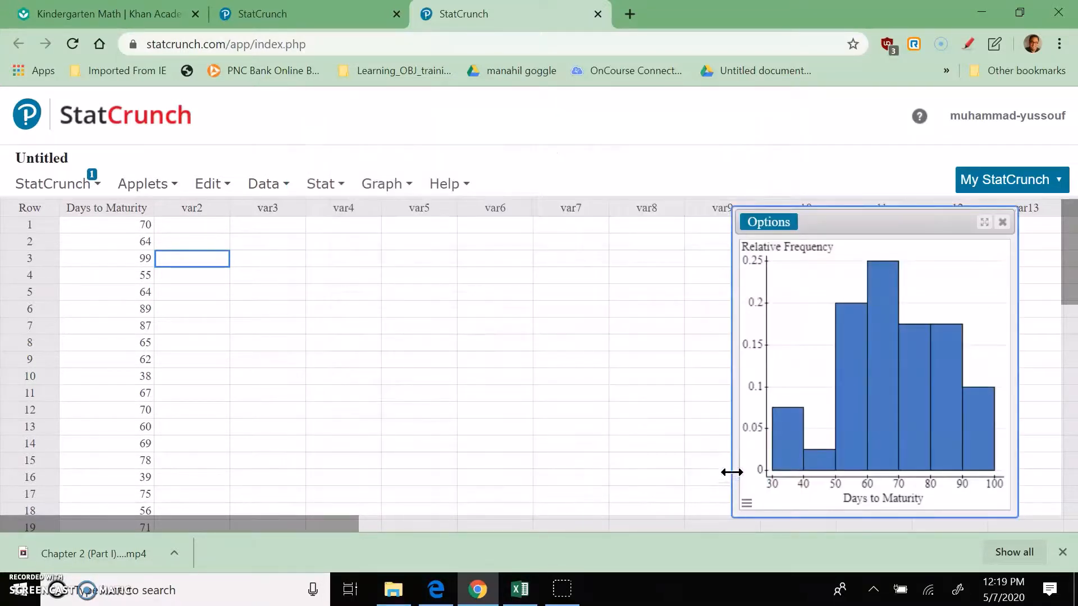
{"action": "left_click_drag", "start_coordinate": [874, 221], "coordinate": [579, 216]}
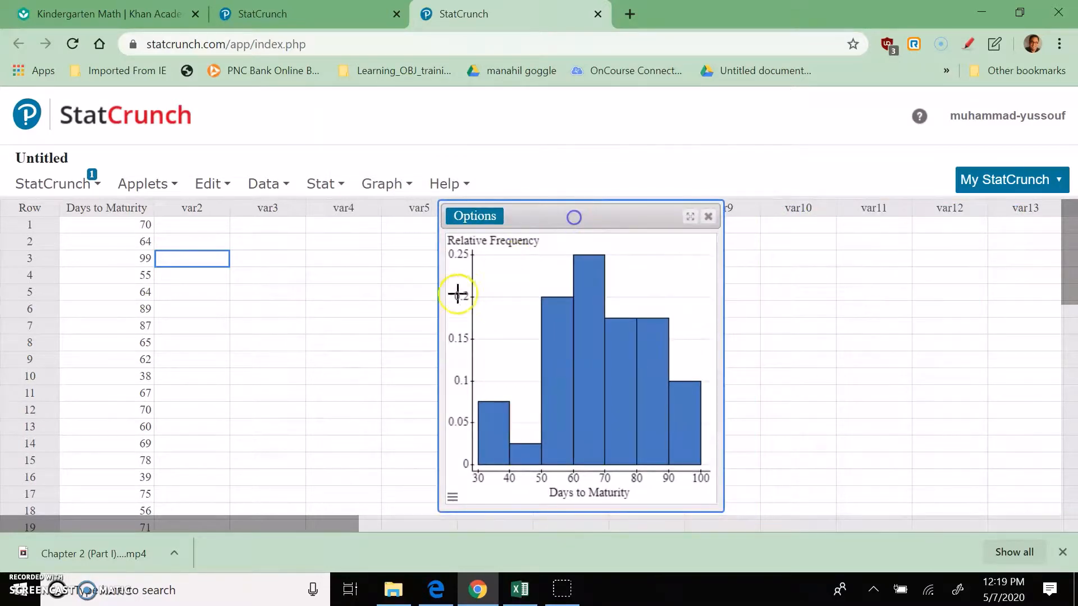